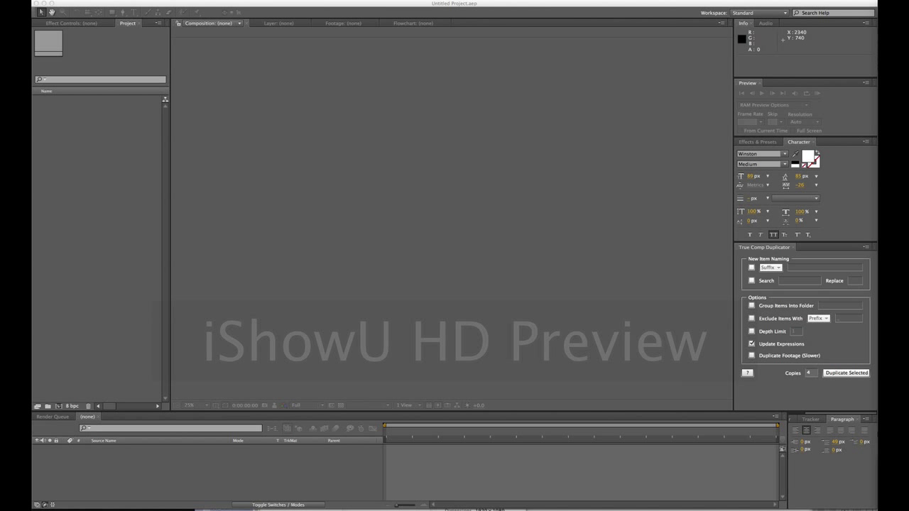
- Open the recent project tip_comp2.aep and move the current time to about 2 seconds
click(153, 267)
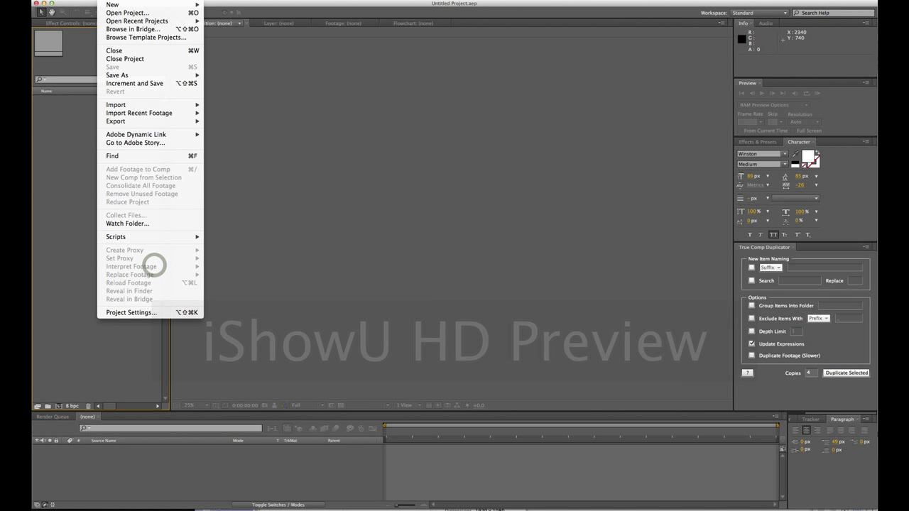
mouse_move(170, 23)
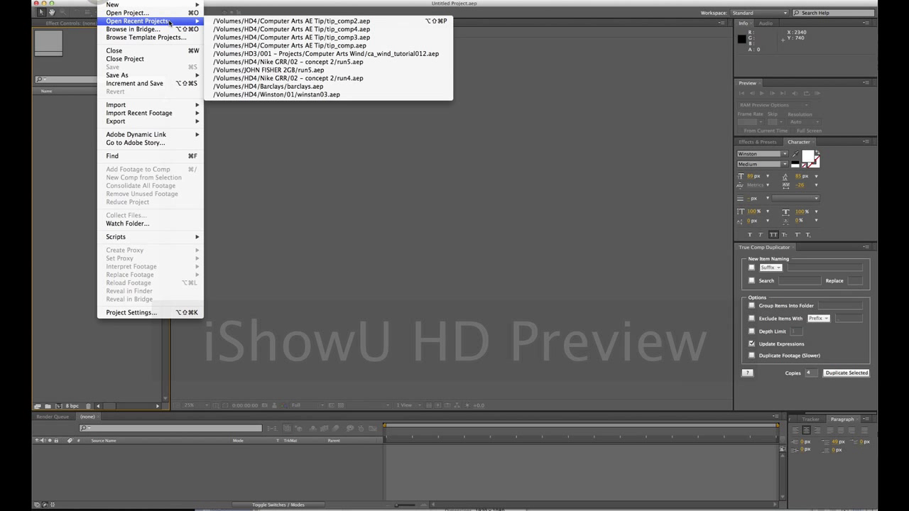
click(296, 21)
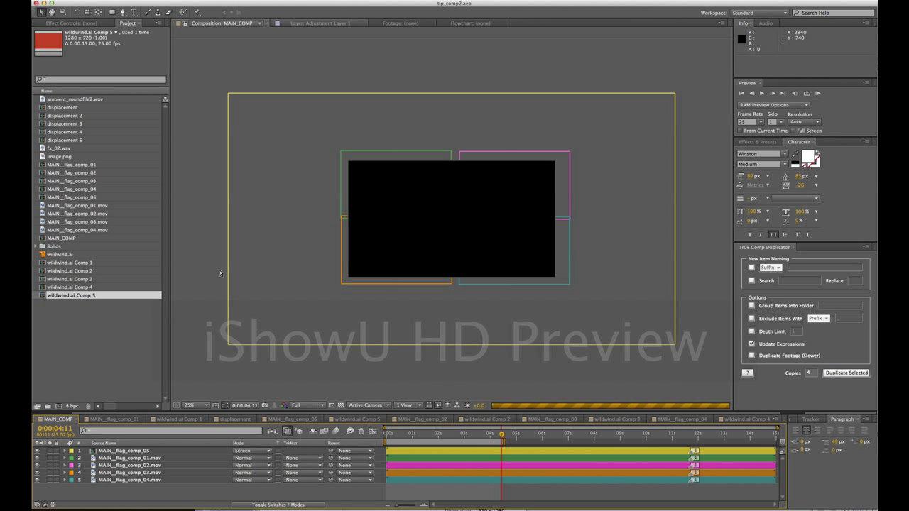
click(445, 434)
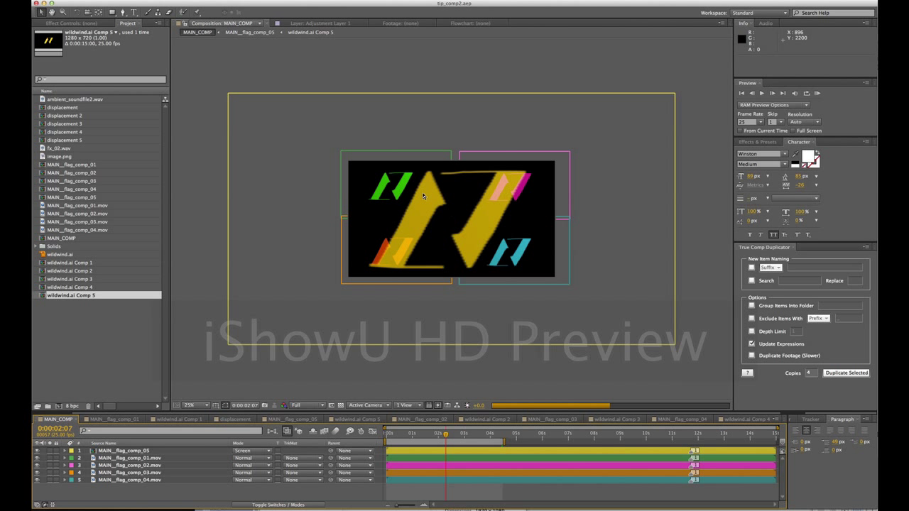
- Pre-compose the four MAIN_flag_comp .mov layers into a new Pre-comp 1
click(169, 458)
shift+click(169, 479)
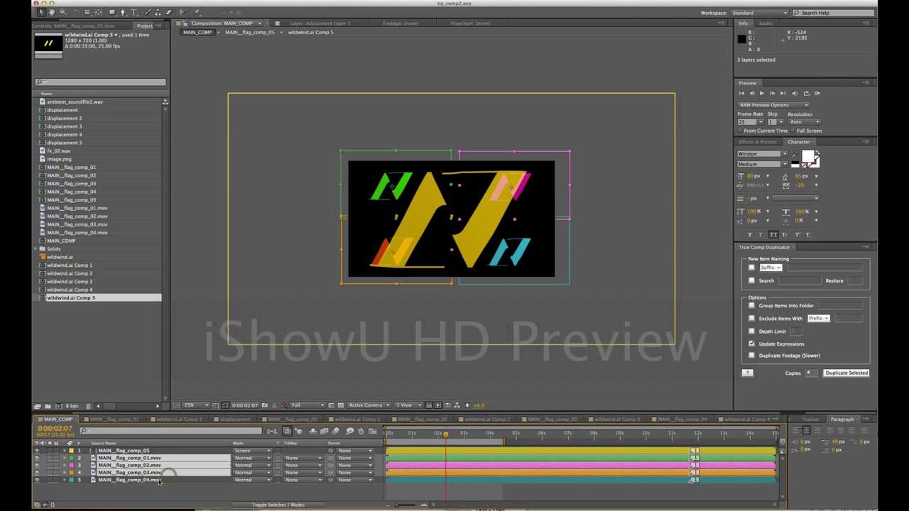
right_click(166, 473)
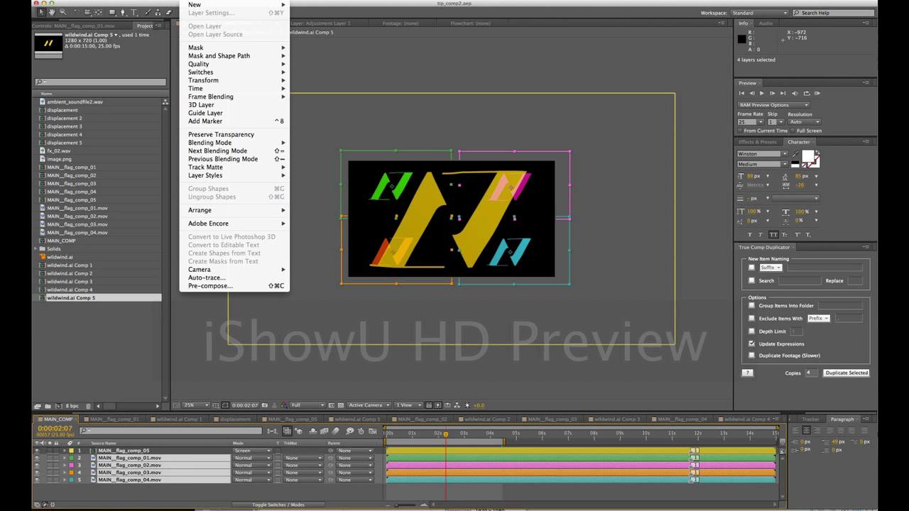
click(221, 287)
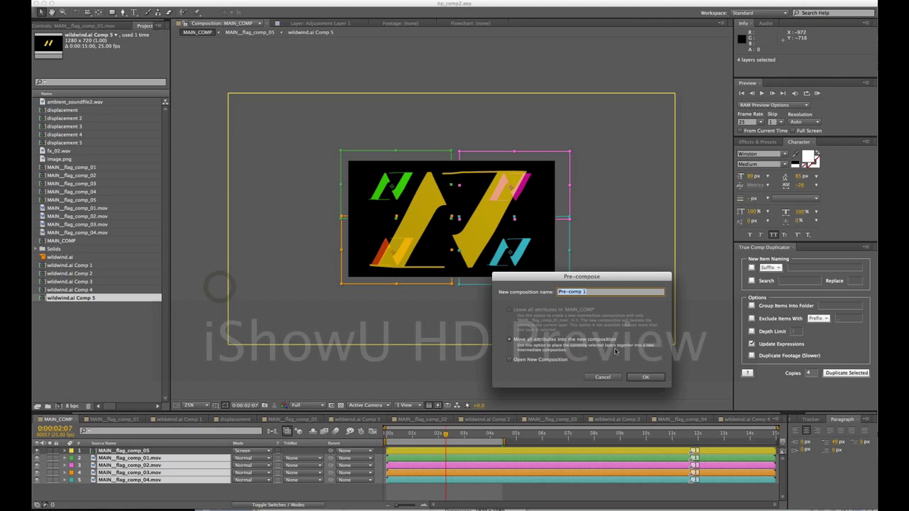
click(662, 381)
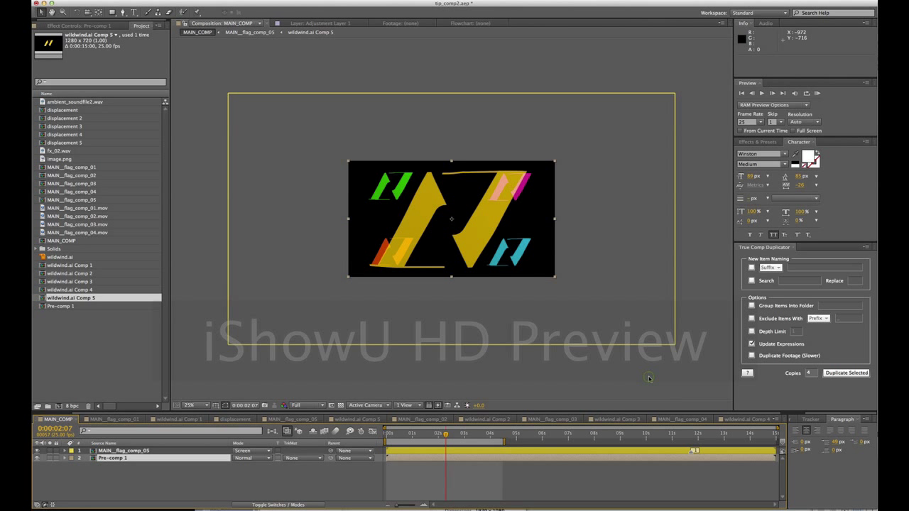
- Open Pre-comp 1 to check its contents, then return to MAIN_COMP
click(125, 458)
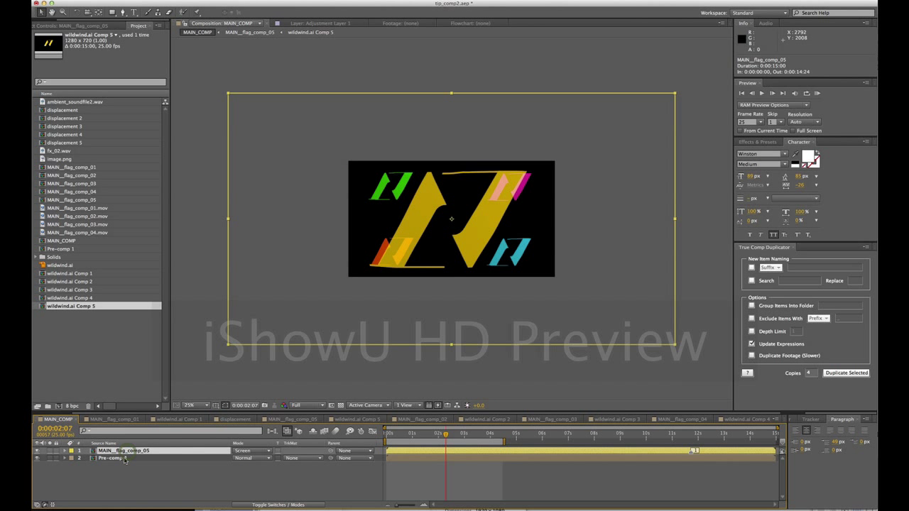
double_click(125, 458)
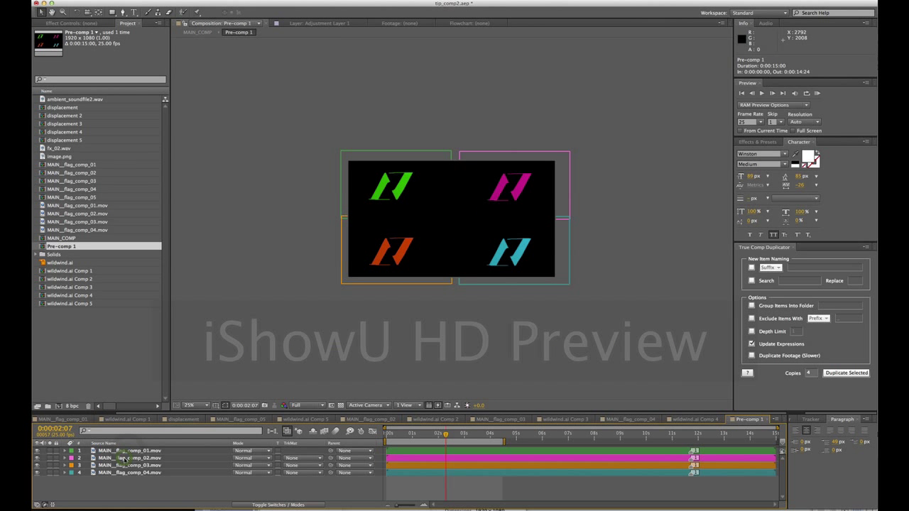
click(198, 33)
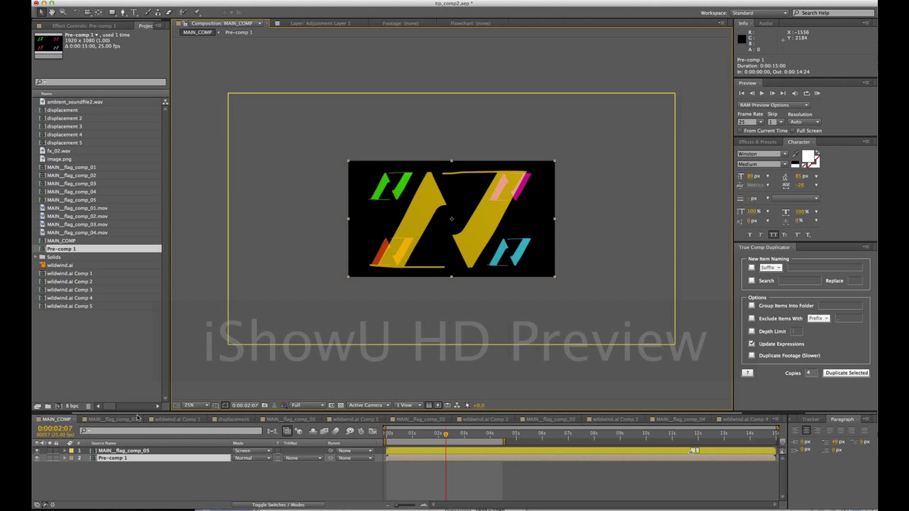
- Add Pre-comp 1 to the Render Queue and render it out as BACK_FLAGS.mov
double_click(114, 458)
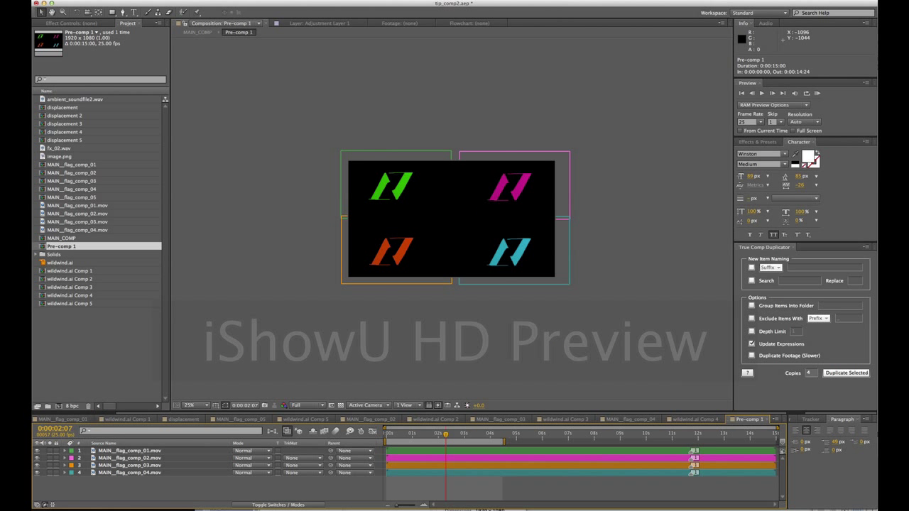
click(145, 1)
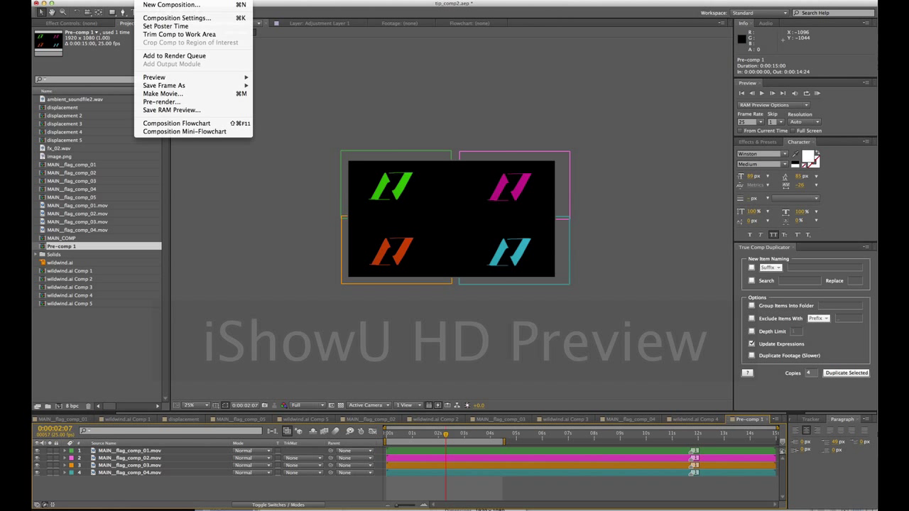
click(178, 102)
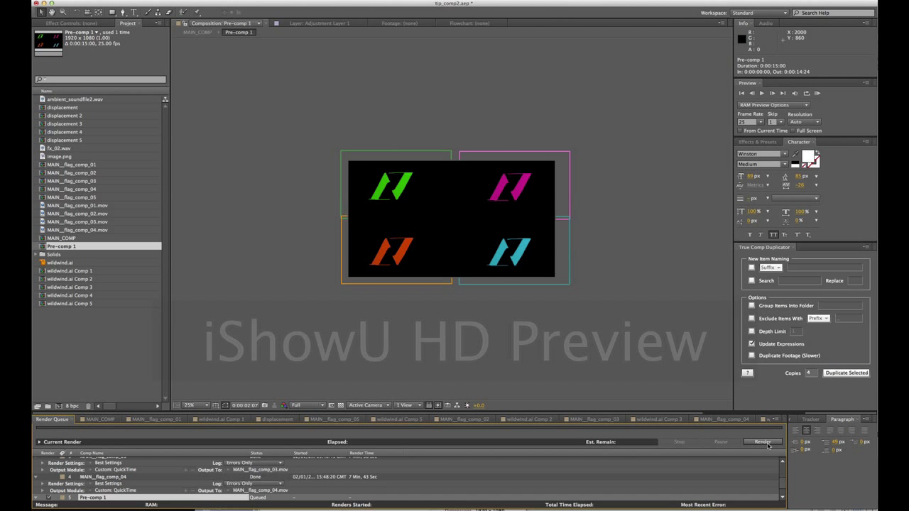
click(764, 442)
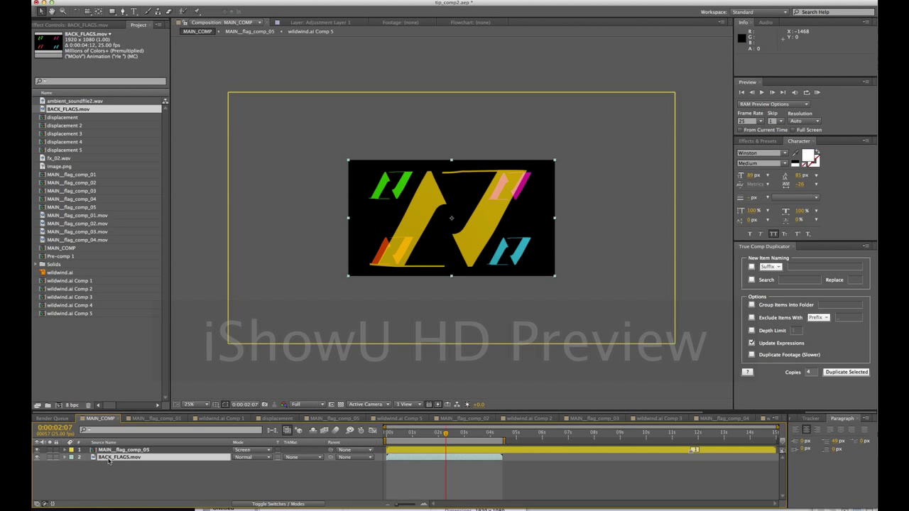
click(122, 452)
click(119, 457)
right_click(69, 110)
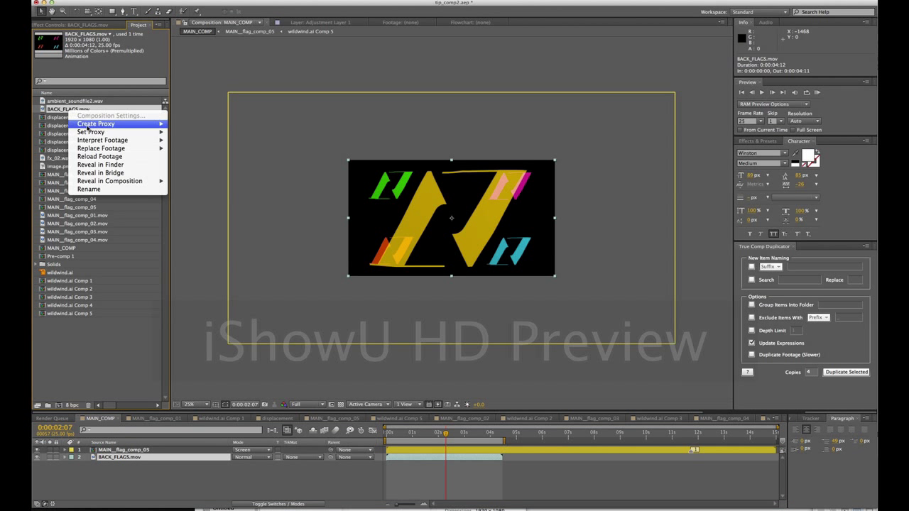
click(111, 164)
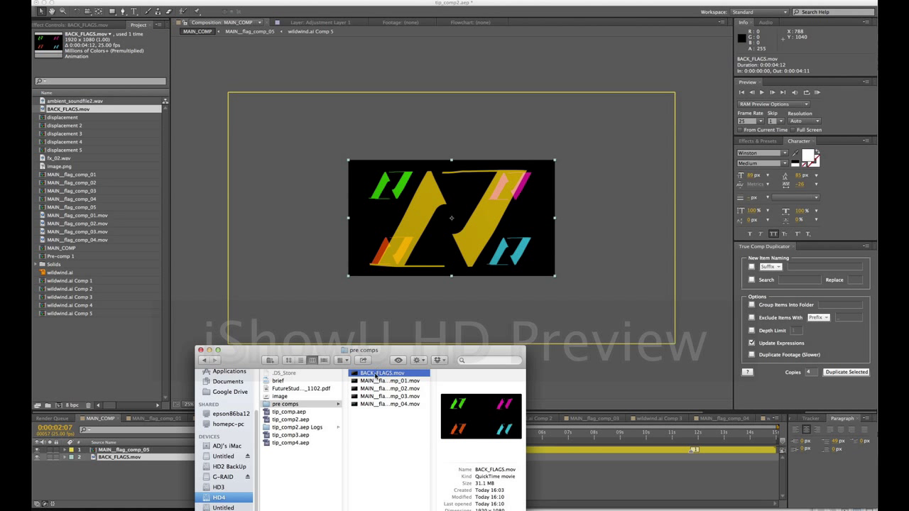
key(super+Tab)
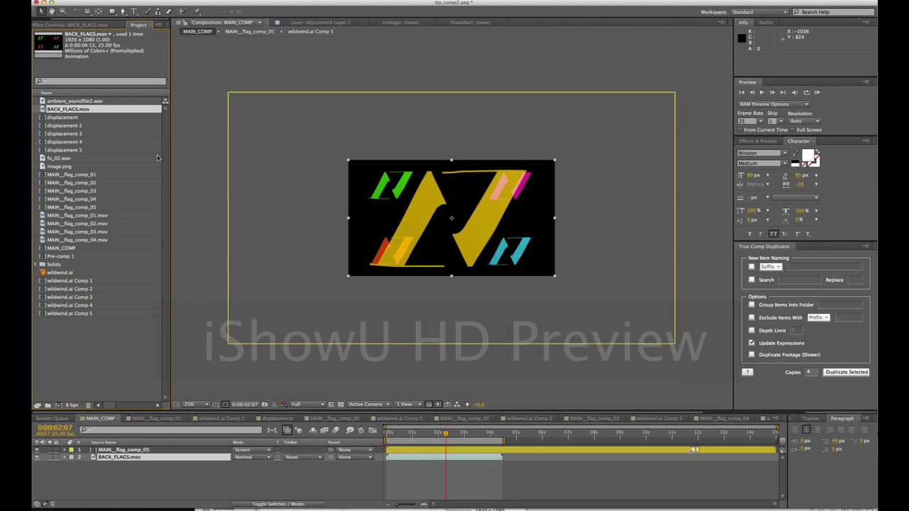
click(69, 231)
click(71, 289)
click(113, 189)
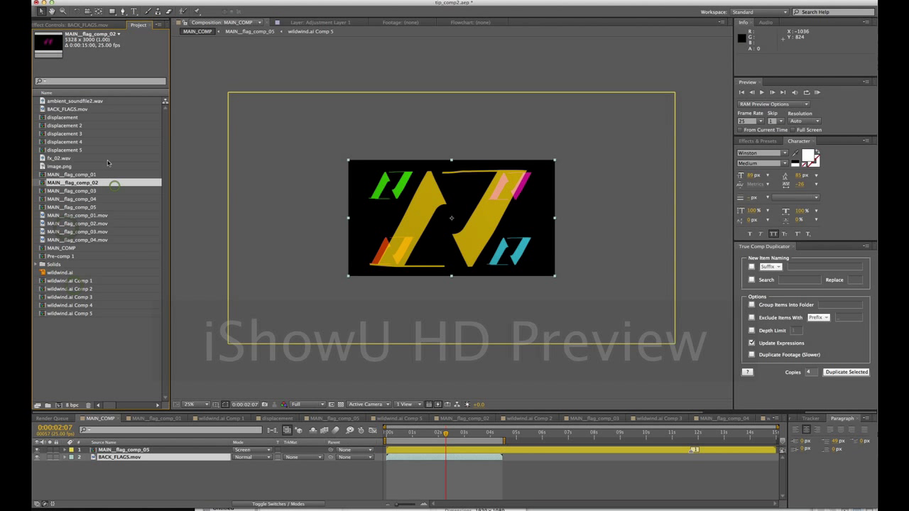
click(91, 126)
click(88, 191)
click(76, 206)
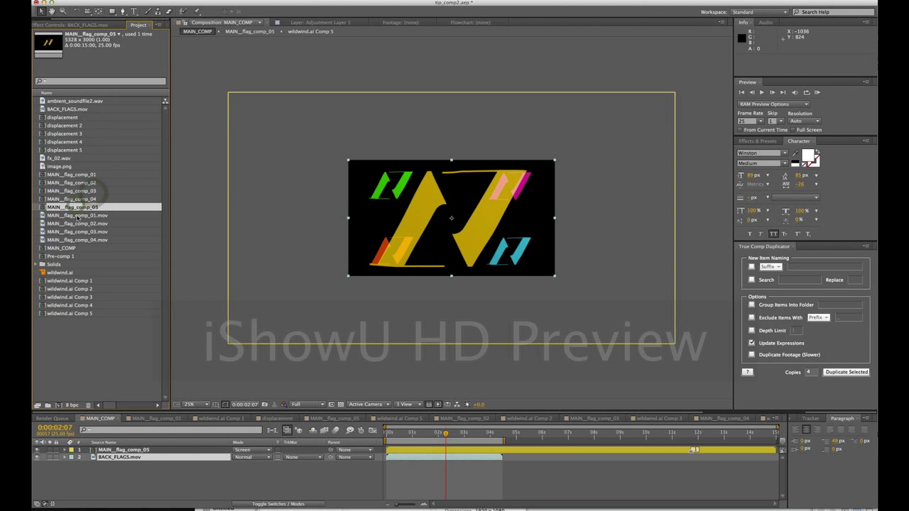
click(78, 216)
shift+click(70, 240)
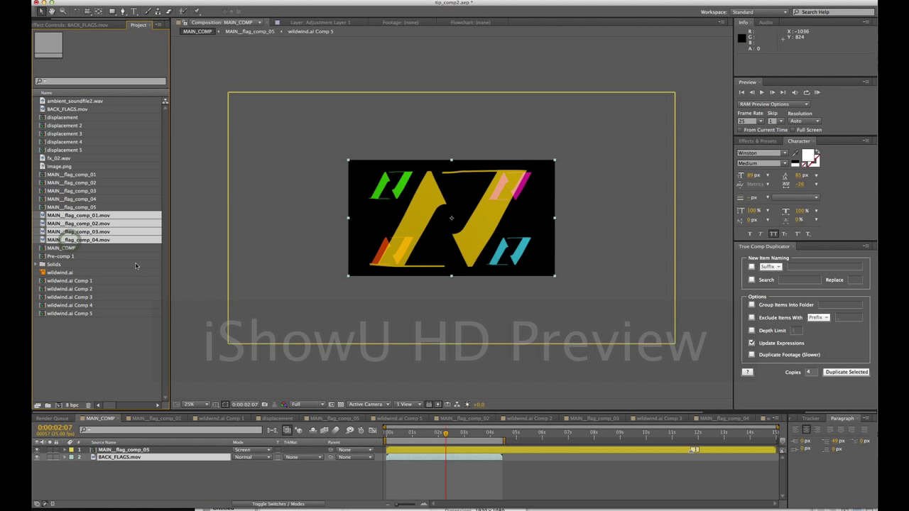
click(102, 328)
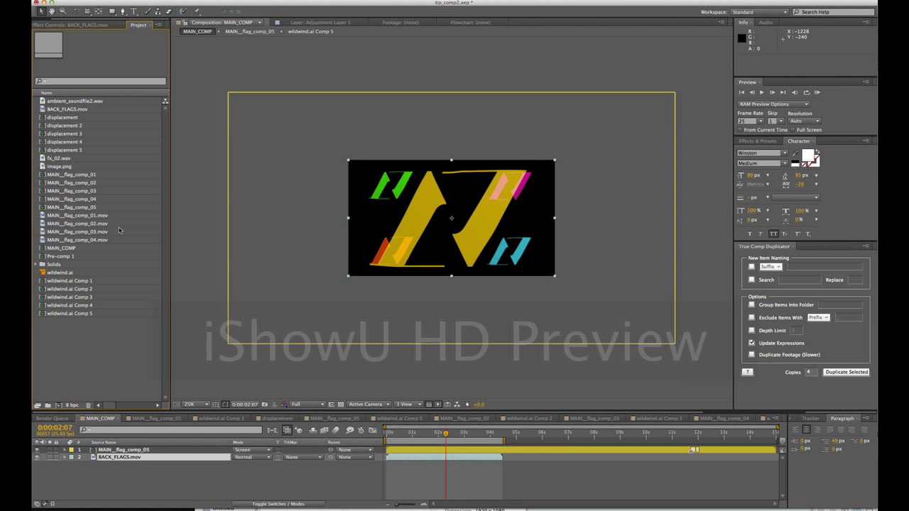
- Create a new project folder named '01 - MAIN COMP'
right_click(100, 357)
click(137, 370)
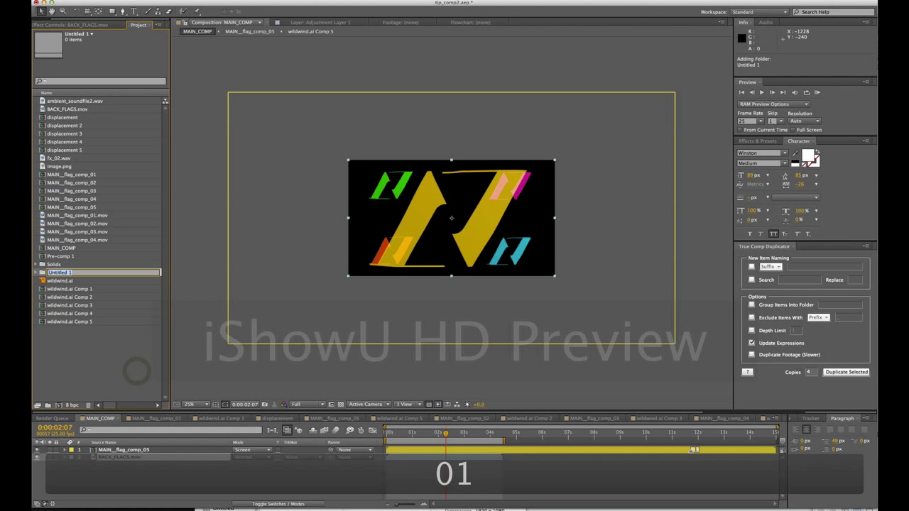
text(01 - w)
text(o)
key(BackSpace)
key(BackSpace)
text(MAIN COMP)
key(Return)
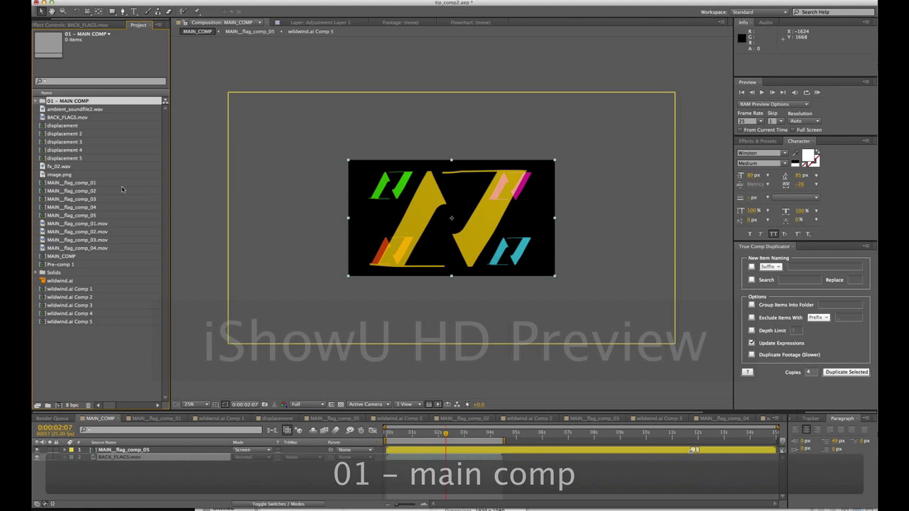
- Move the MAIN_COMP composition into the 01 - MAIN COMP folder and expand it
click(66, 257)
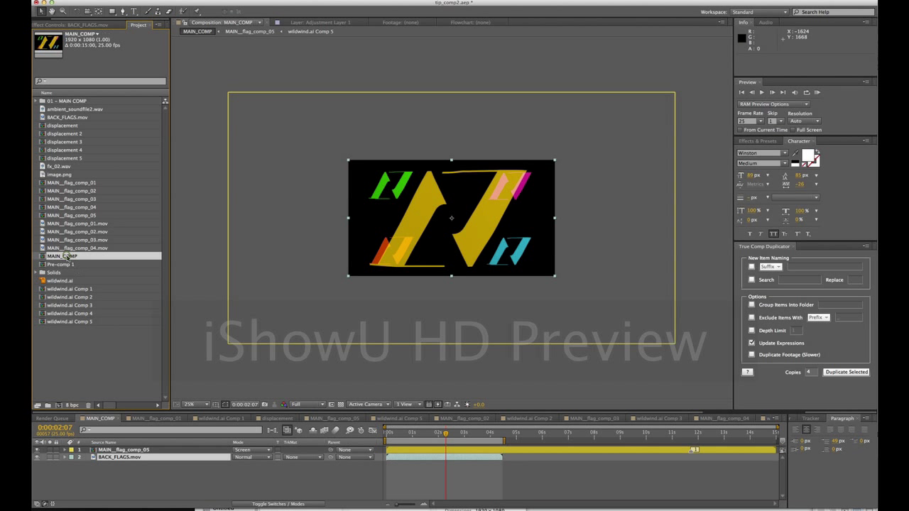
click(336, 252)
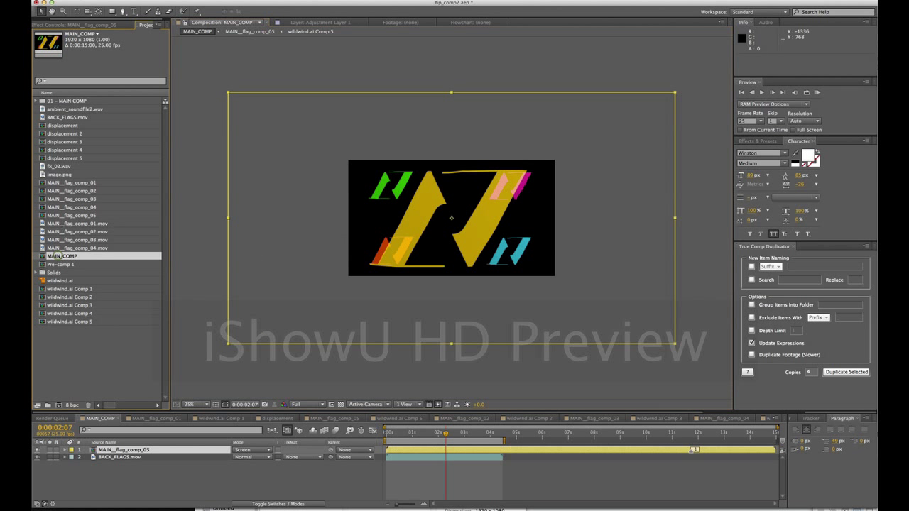
drag(59, 258, 41, 102)
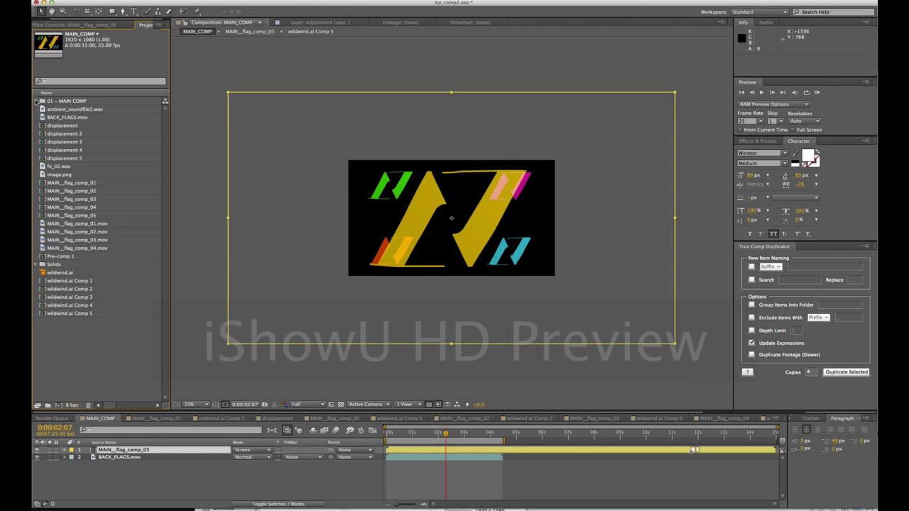
double_click(78, 102)
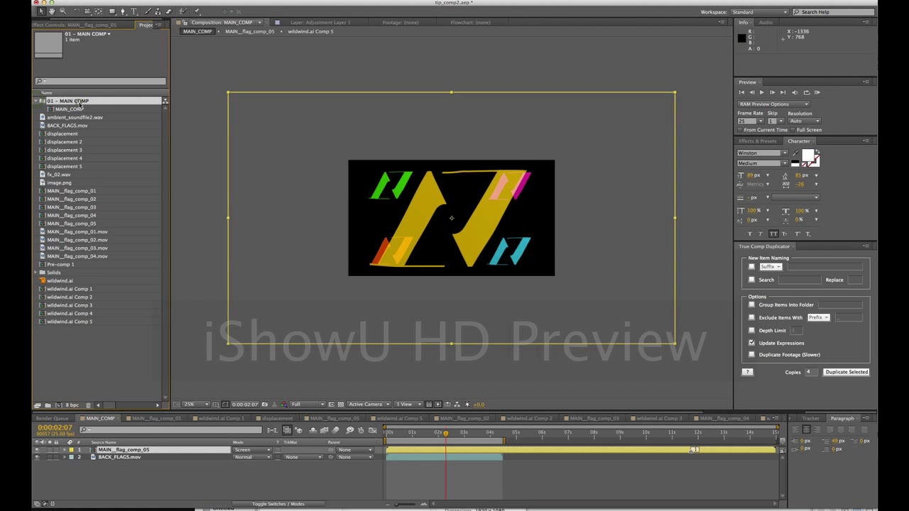
- Create a new project folder named '02 - WORK COMPS'
right_click(88, 353)
click(122, 363)
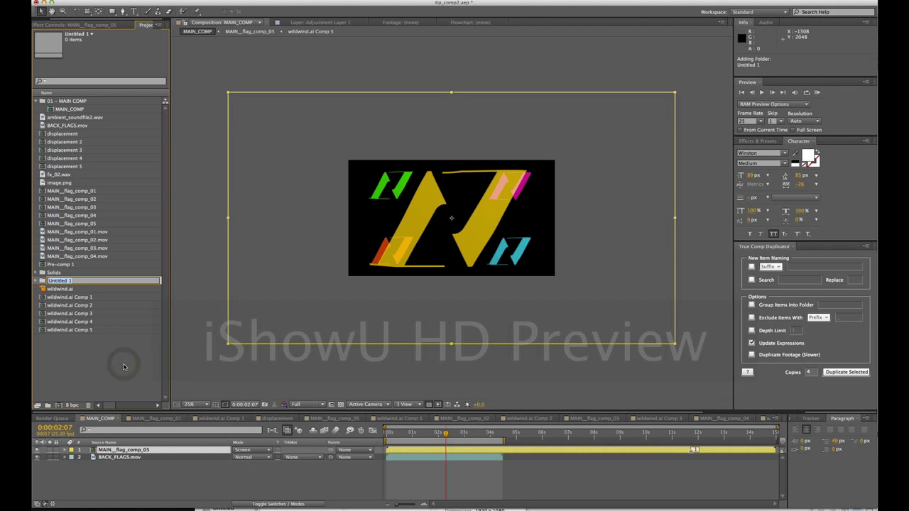
text(02 - WOR)
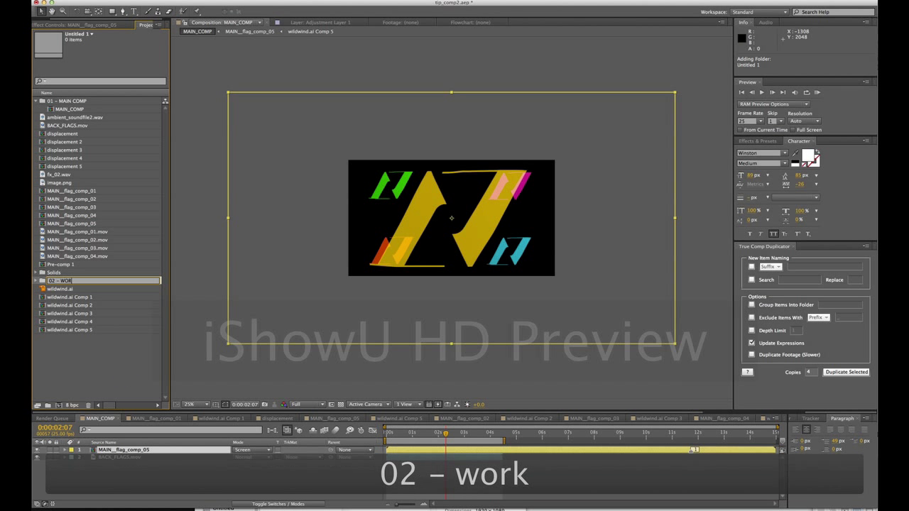
text(K COMPS)
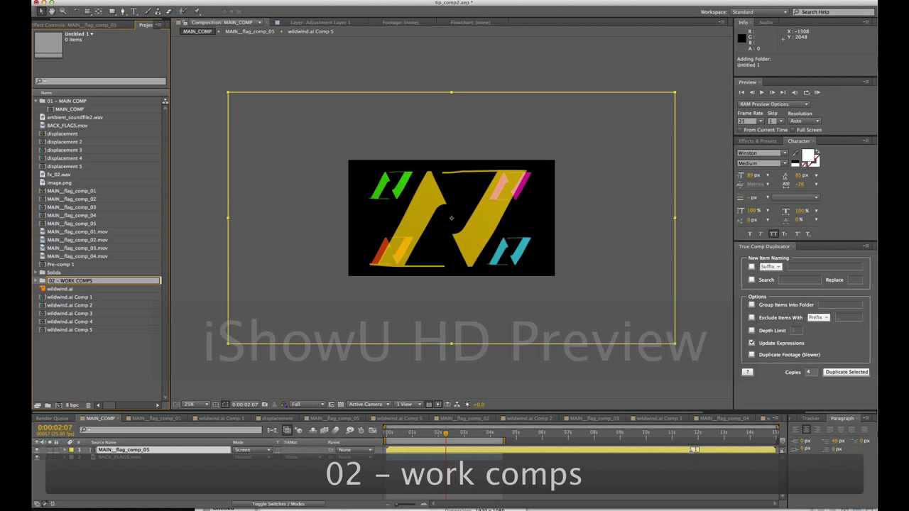
key(Return)
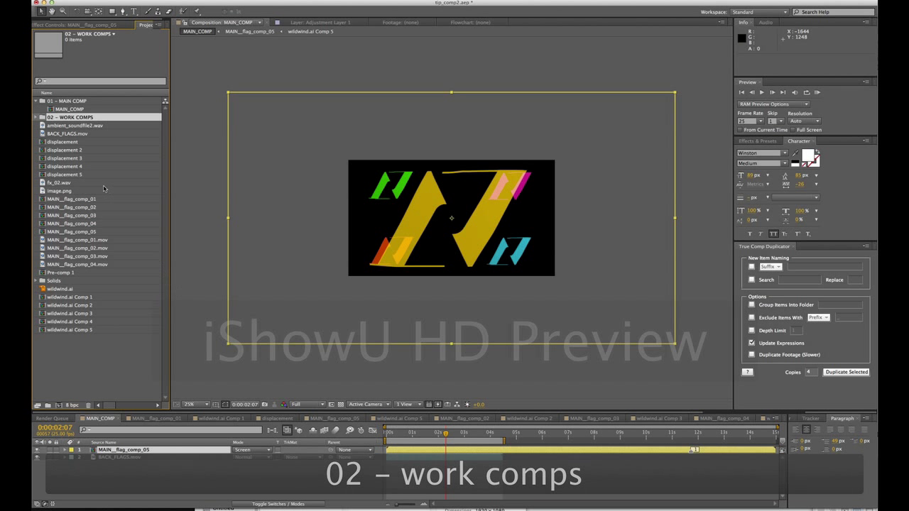
click(36, 100)
click(99, 117)
click(78, 109)
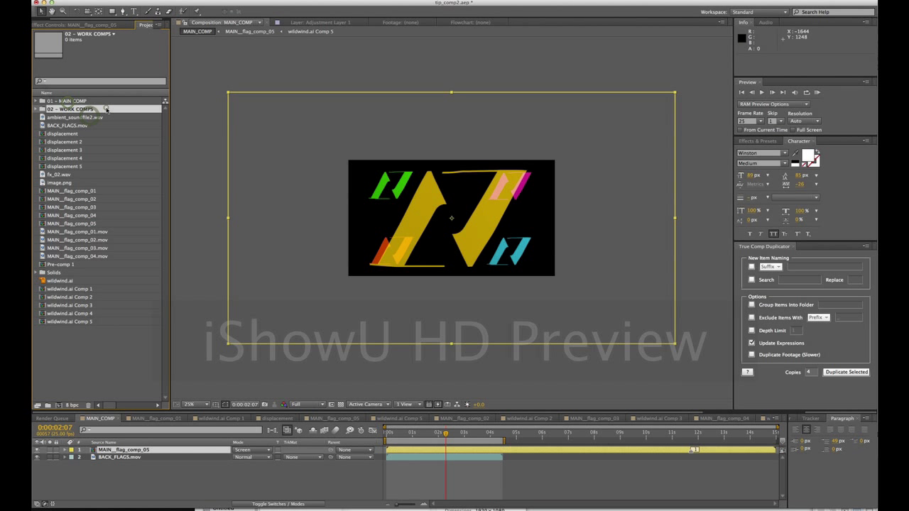
- Move the five displacement comps and nine flag comps and renders into 02 - WORK COMPS
click(83, 135)
shift+click(91, 166)
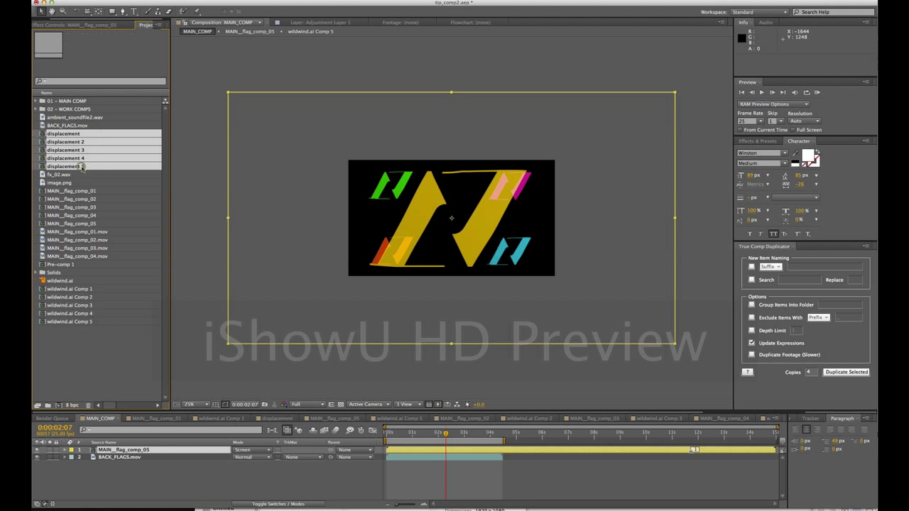
drag(85, 163, 78, 110)
click(83, 150)
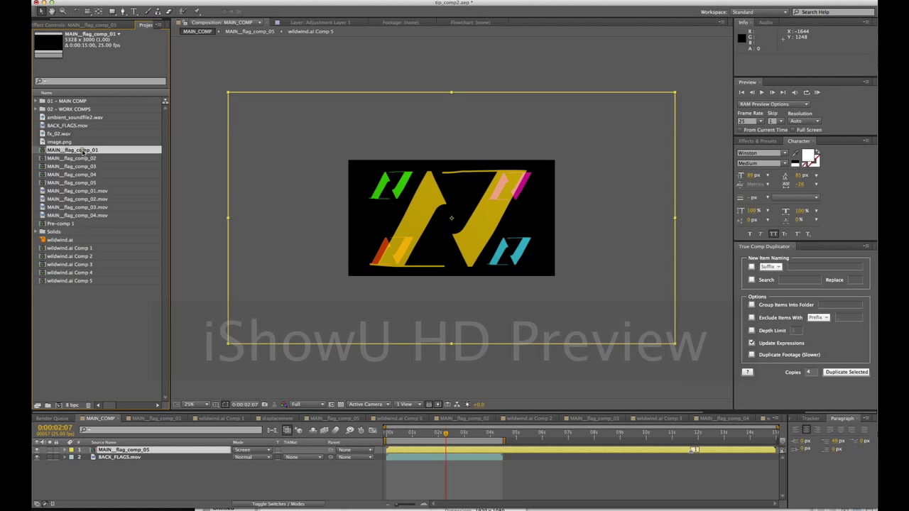
shift+click(68, 214)
drag(68, 213, 71, 112)
- Move the five wildwind.ai comps and Pre-comp 1 into 02 - WORK COMPS
click(78, 174)
shift+click(70, 207)
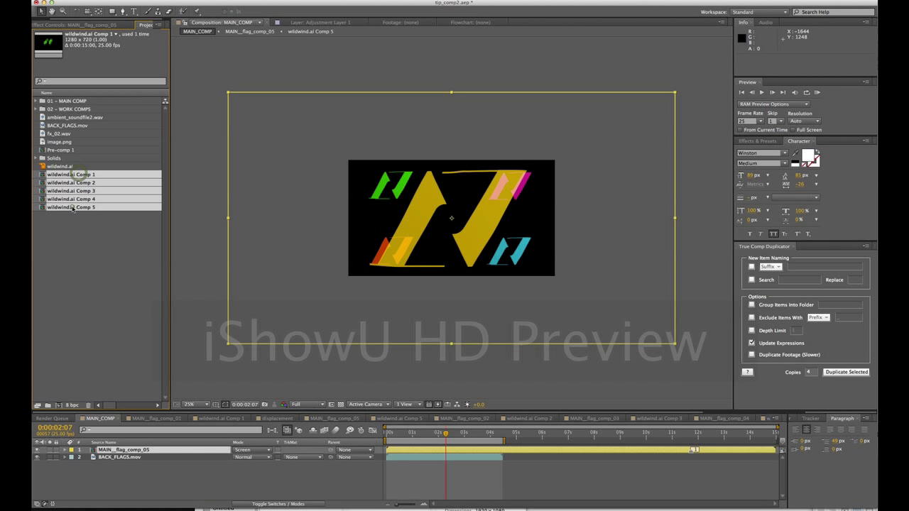
drag(64, 174, 74, 111)
drag(62, 150, 69, 111)
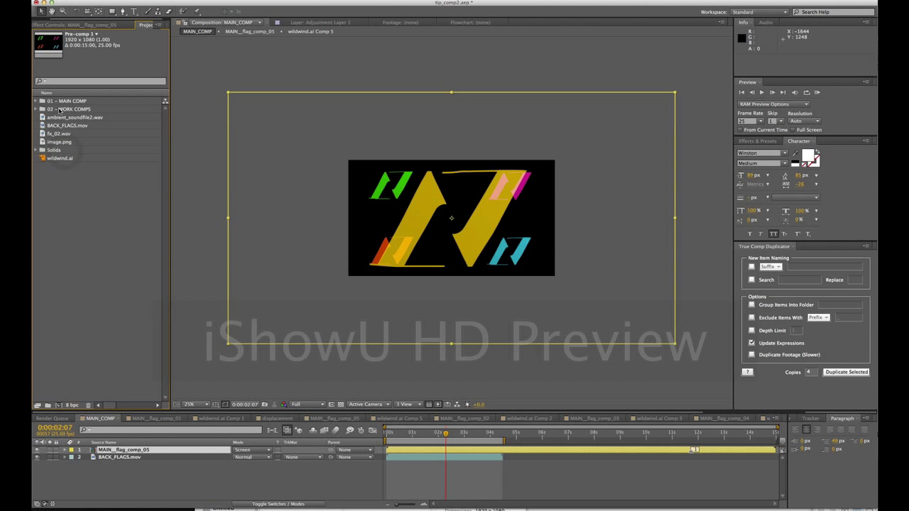
click(38, 110)
click(110, 108)
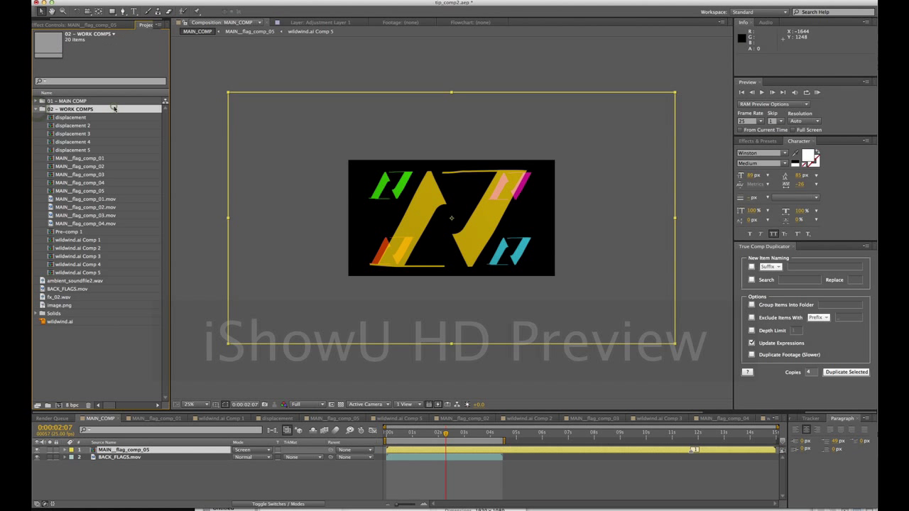
- Add a subfolder named 'renders' inside 02 - WORK COMPS
click(106, 0)
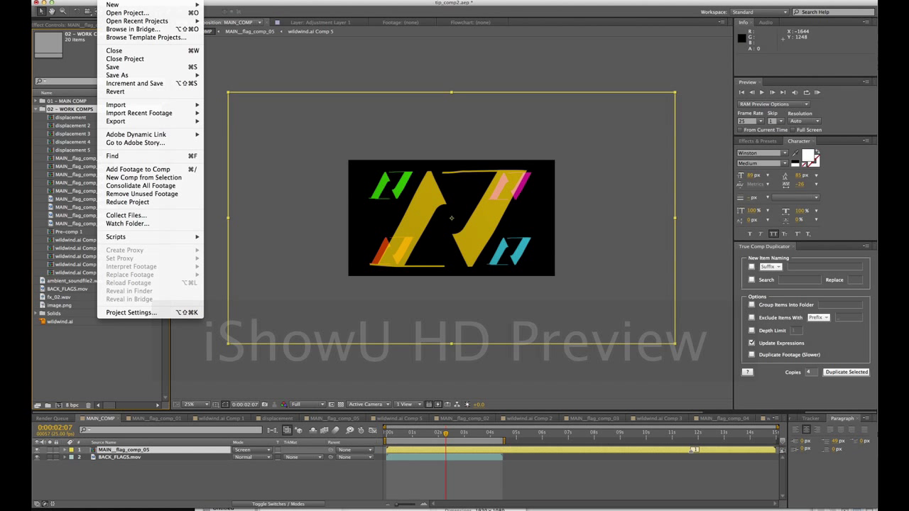
mouse_move(111, 4)
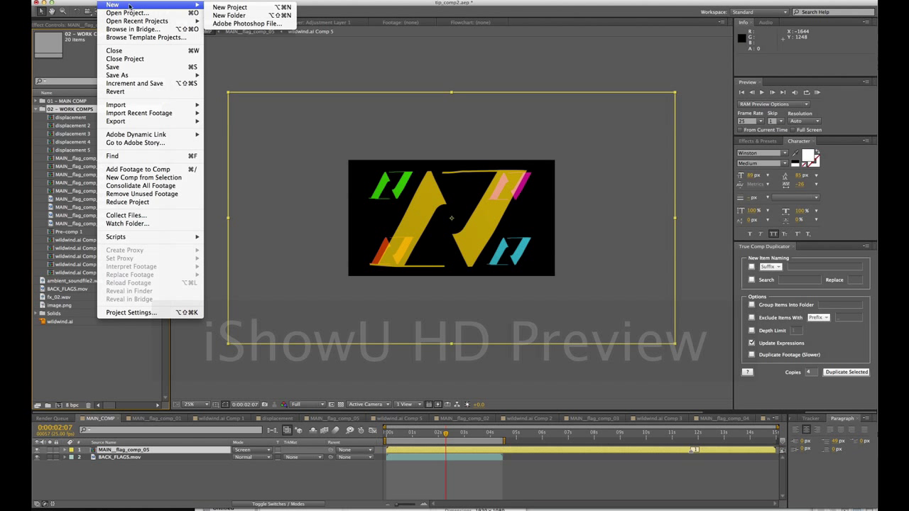
click(230, 15)
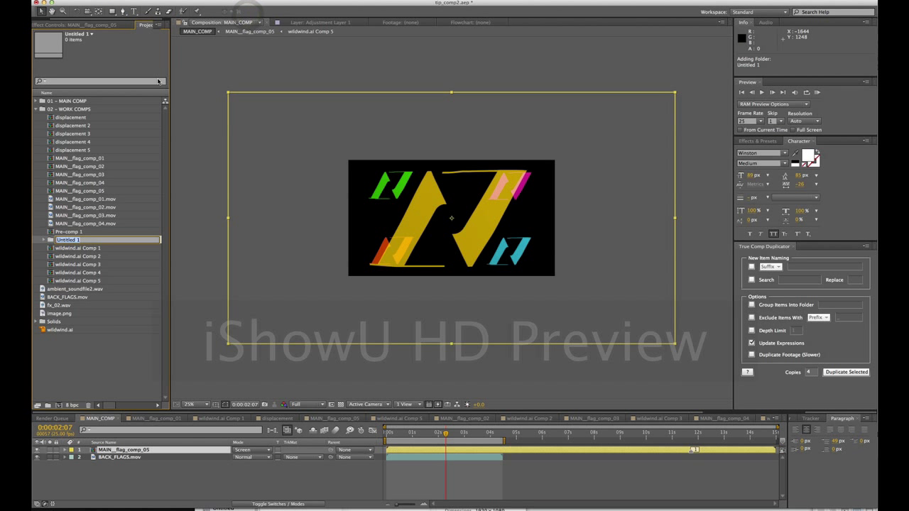
text(renders)
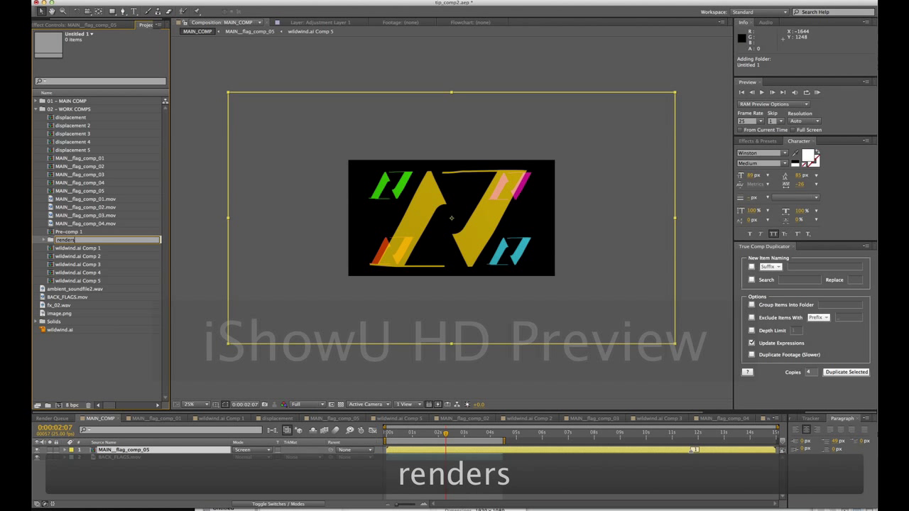
key(Return)
- Add a second subfolder named 'comps' inside 02 - WORK COMPS
click(95, 109)
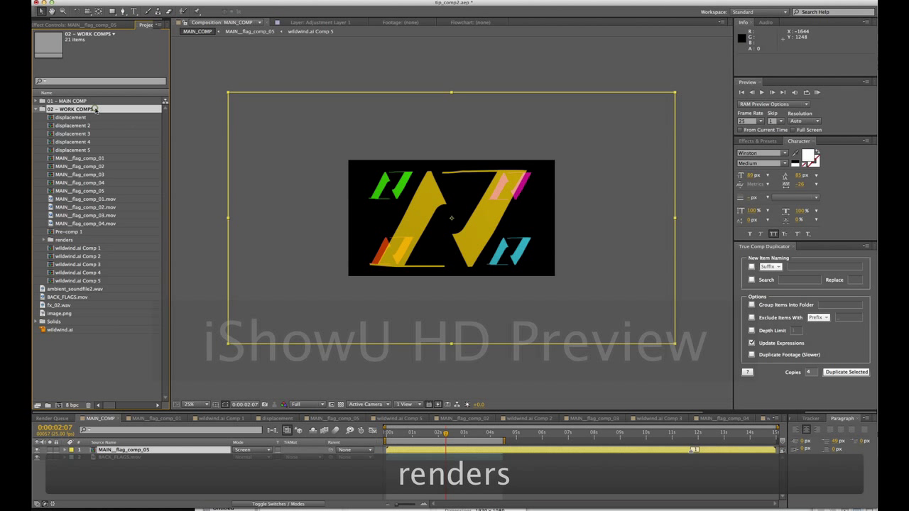
click(107, 0)
mouse_move(142, 5)
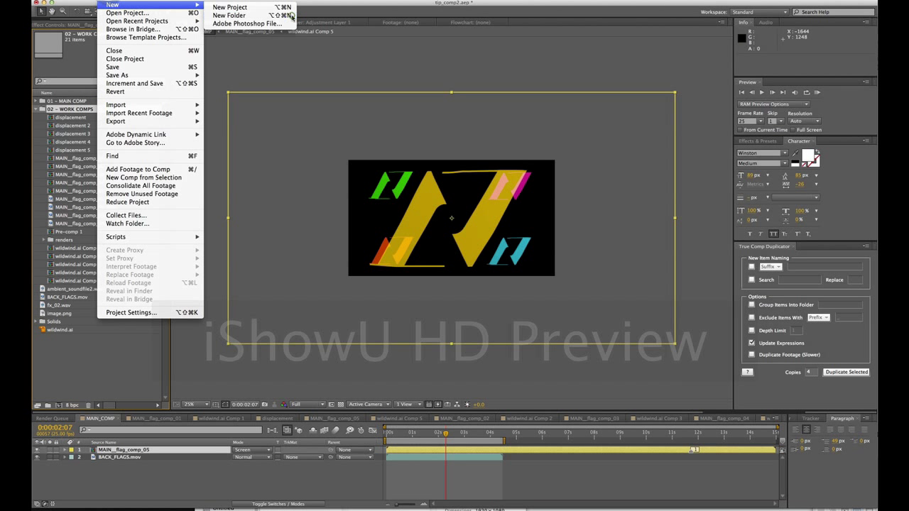
click(290, 14)
text(COP)
key(BackSpace)
key(BackSpace)
key(BackSpace)
text(comps)
key(Return)
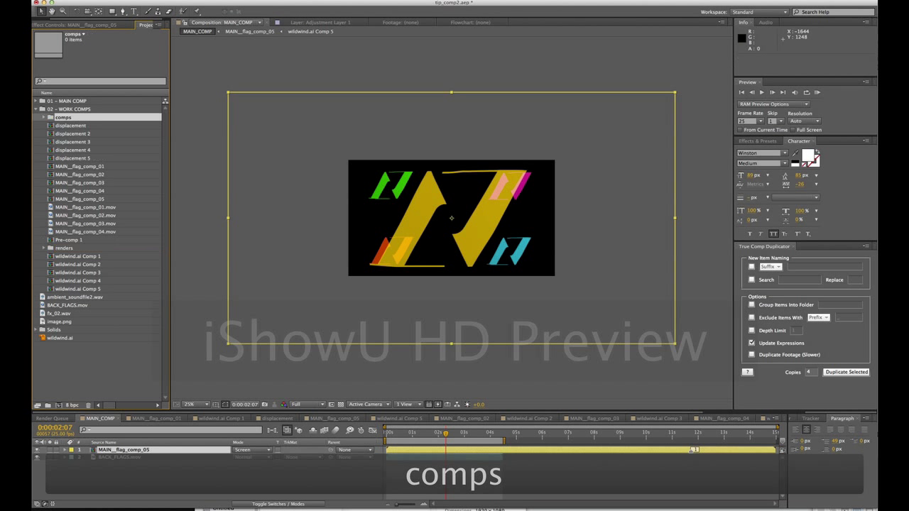
click(94, 125)
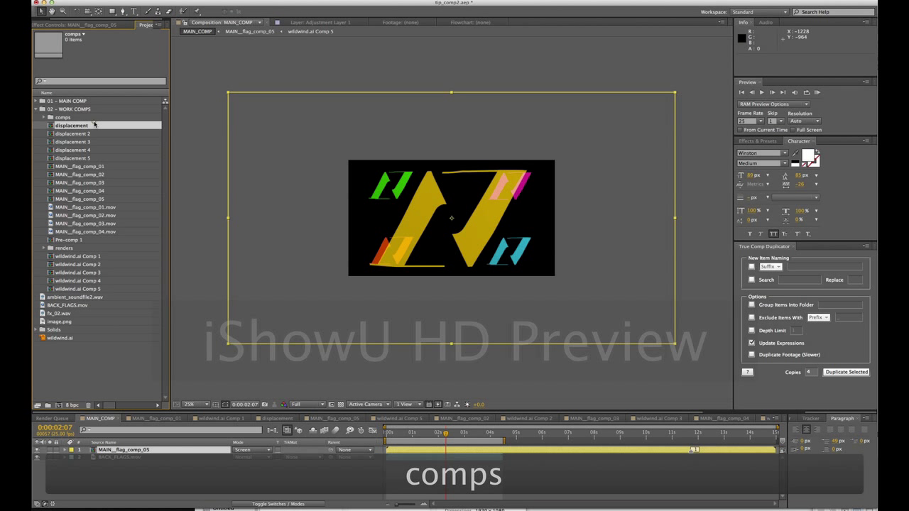
- Move the displacement, MAIN_flag, Pre-comp 1 and wildwind.ai Comp 1–5 comps into the comps folder
shift+click(80, 199)
drag(79, 199, 62, 118)
click(68, 159)
super+click(71, 174)
super+click(71, 183)
super+click(71, 199)
super+click(73, 206)
super+click(71, 190)
drag(70, 190, 66, 119)
- Move the four MAIN_flag_comp .mov renders into the renders folder
click(71, 126)
shift+click(71, 149)
drag(71, 150, 64, 160)
- Expand the comps and renders folders to verify their contents, then collapse them
click(44, 118)
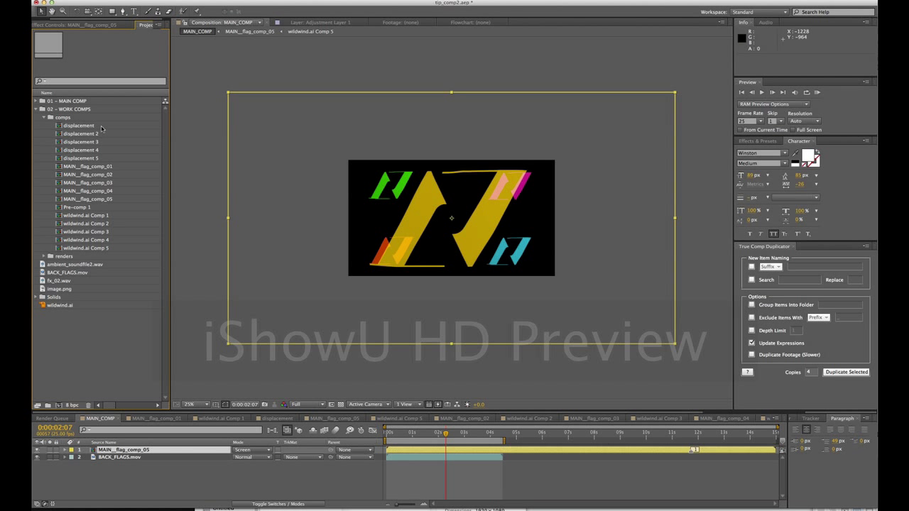
click(103, 126)
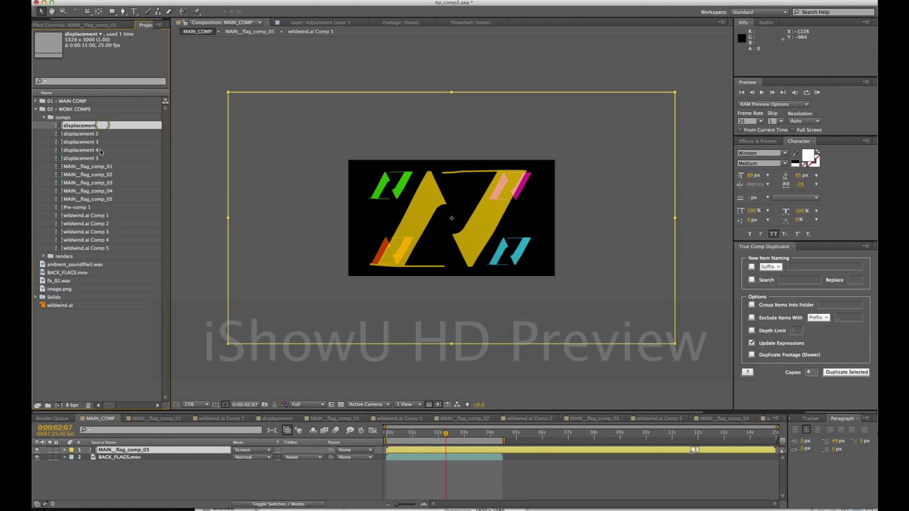
shift+click(96, 158)
click(98, 165)
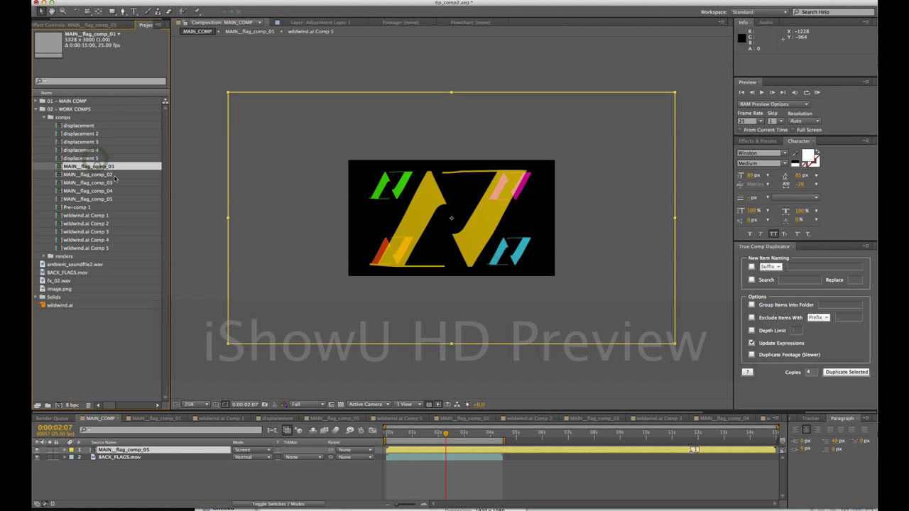
shift+click(106, 199)
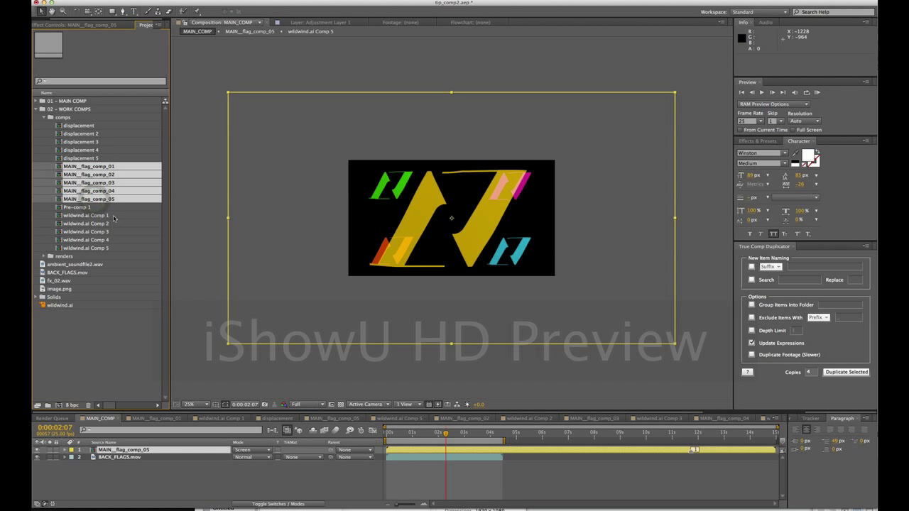
click(112, 216)
shift+click(103, 249)
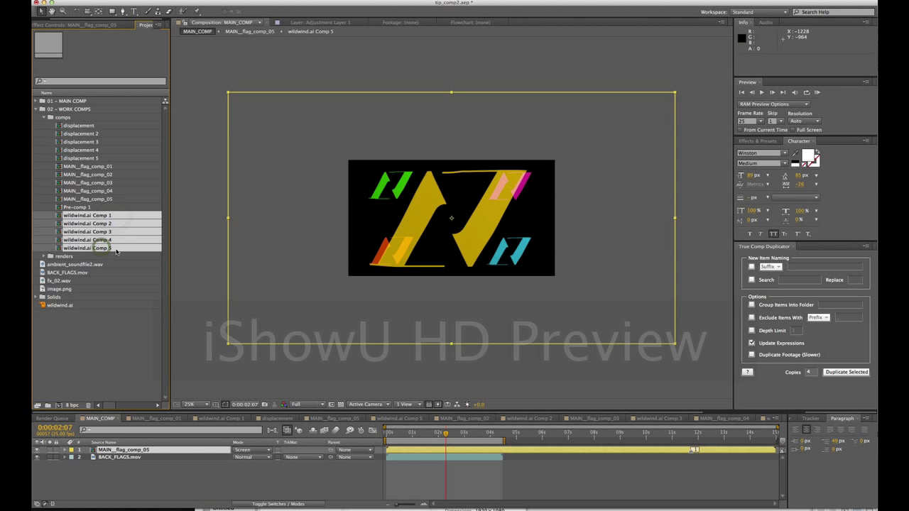
click(44, 118)
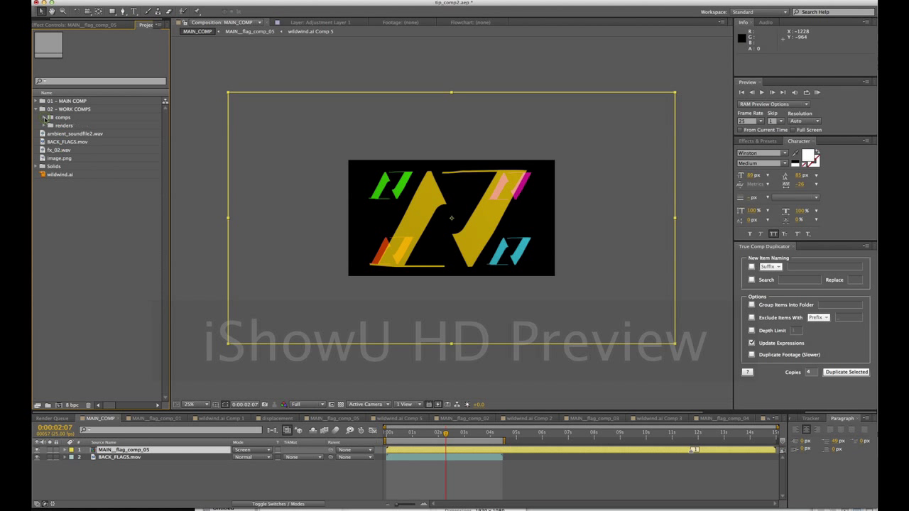
click(68, 109)
click(71, 125)
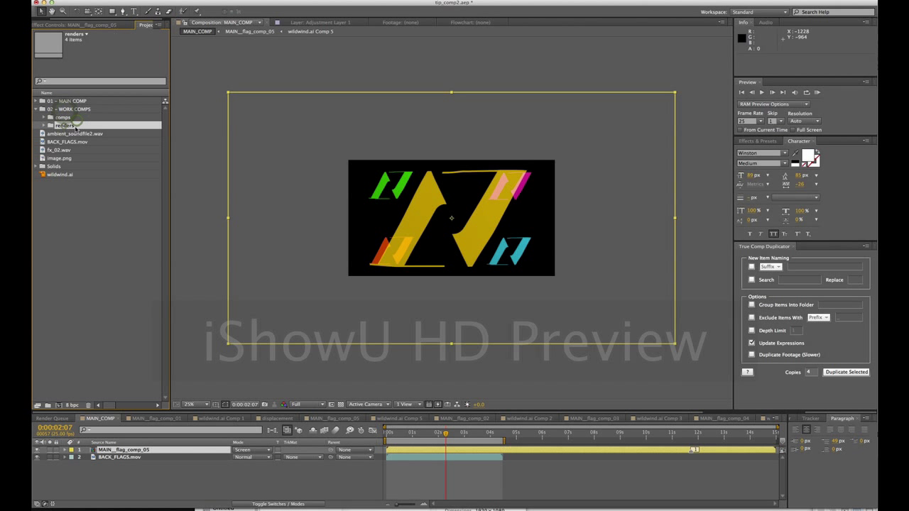
click(42, 126)
click(44, 117)
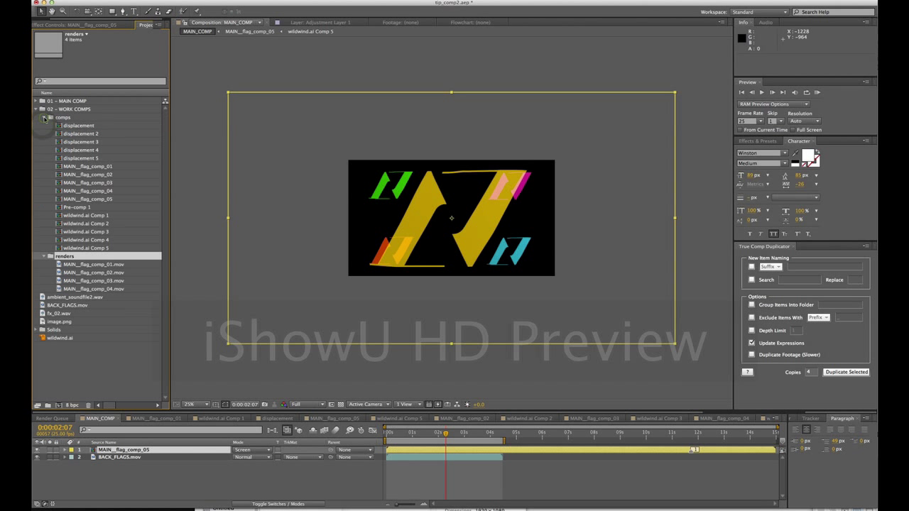
click(44, 118)
click(43, 126)
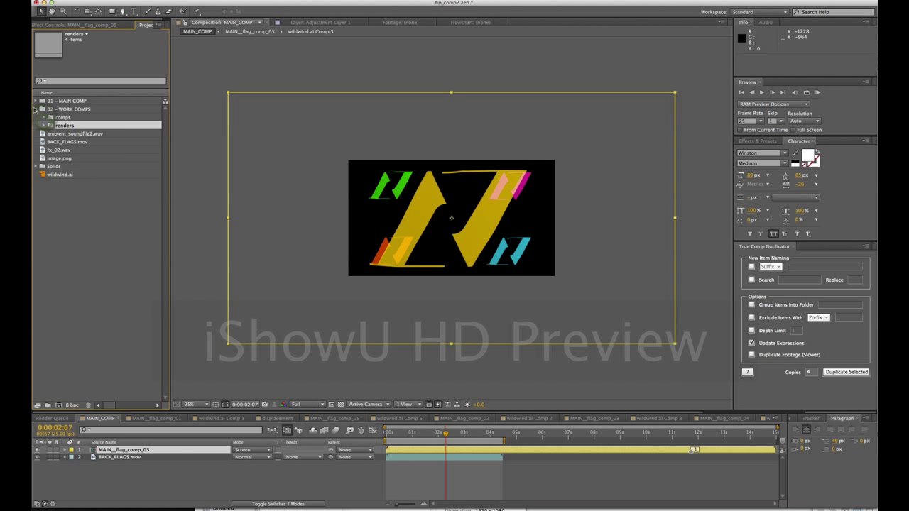
- Create a new project folder named '03 - ASSETS'
click(37, 110)
right_click(78, 200)
click(126, 203)
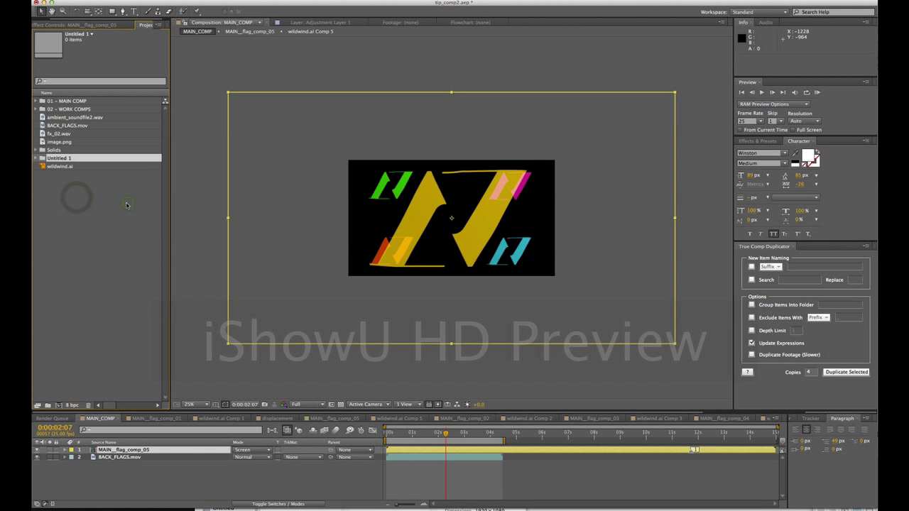
text(03 -=)
key(BackSpace)
text(ASSETS)
key(Return)
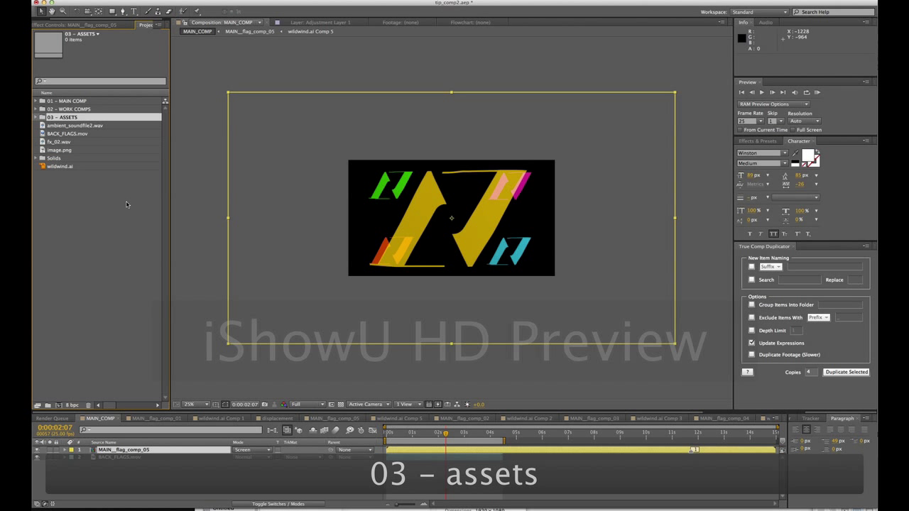
- Move the remaining loose assets, from ambient_soundfile2.wav through wildwind.ai, into 03 - ASSETS
click(94, 126)
shift+click(67, 166)
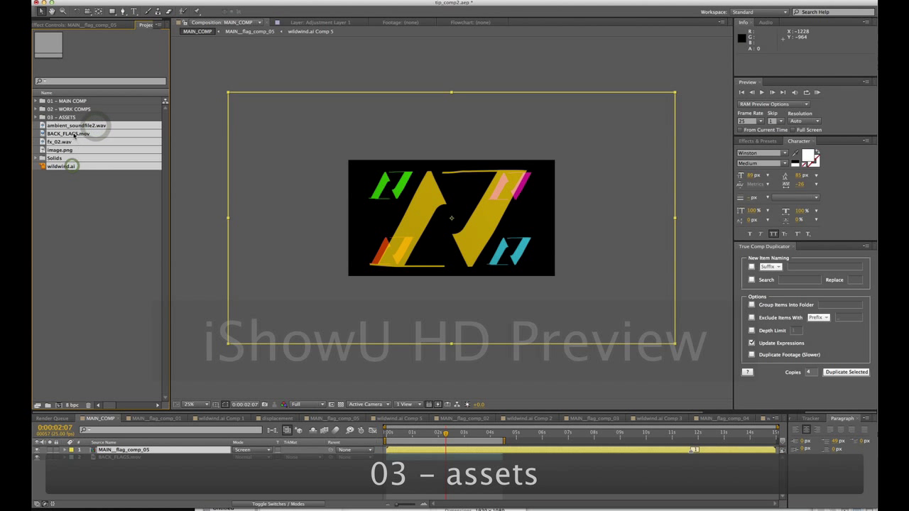
drag(56, 128, 60, 121)
click(35, 118)
click(113, 0)
- Add an 'audio' subfolder to 03 - ASSETS holding ambient_soundfile2.wav and fx_02.wav
mouse_move(122, 5)
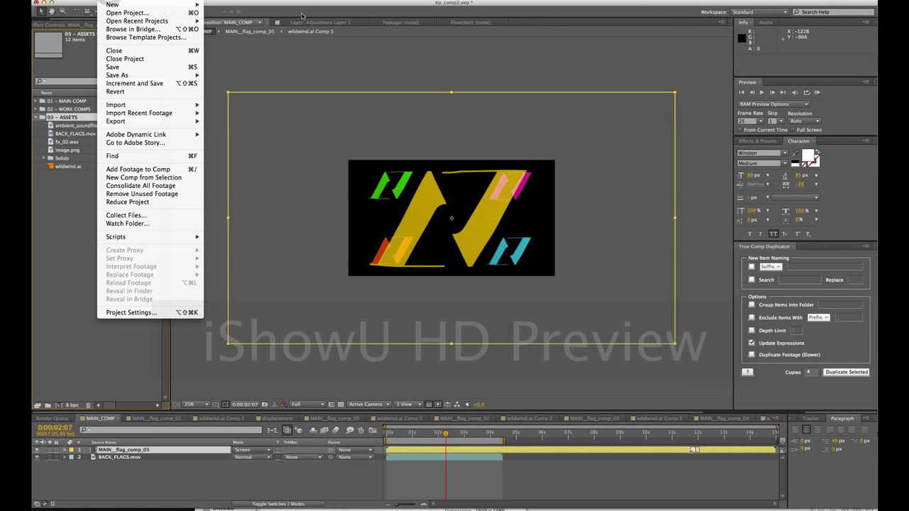
click(248, 16)
text(audio)
key(Return)
click(110, 125)
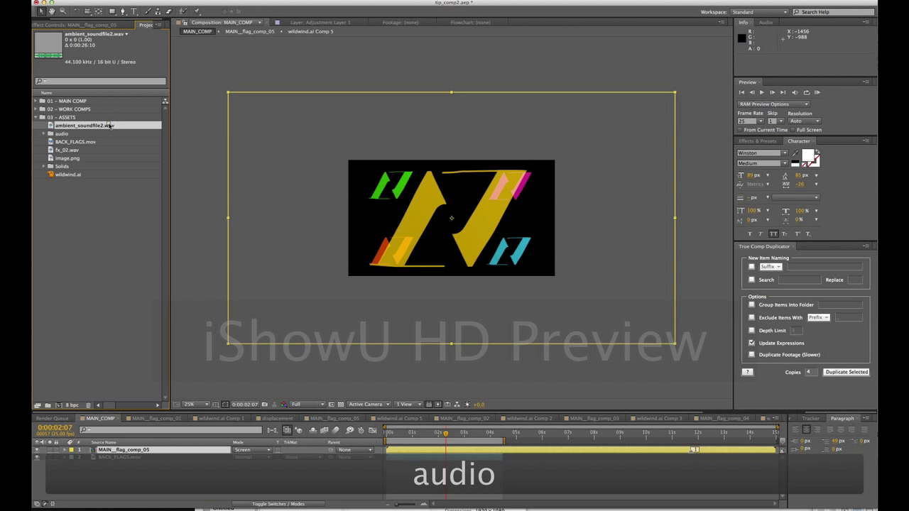
super+click(81, 150)
drag(82, 149, 69, 133)
- Add an 'images' subfolder to 03 - ASSETS holding image.png and wildwind.ai
click(64, 117)
click(108, 0)
mouse_move(113, 4)
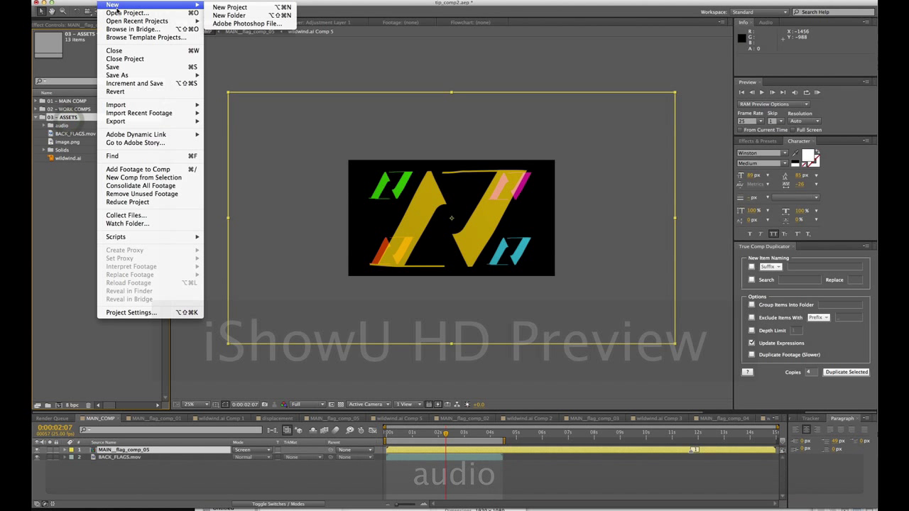
click(239, 15)
text(images)
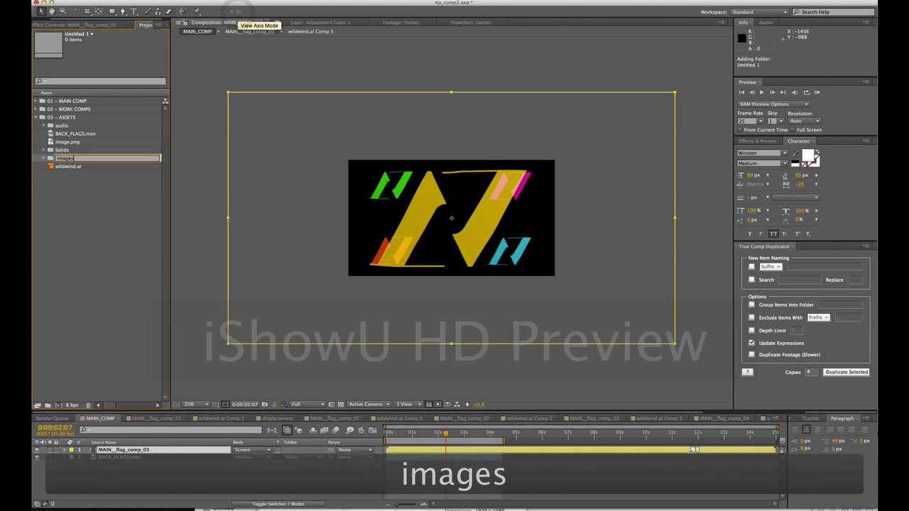
key(Return)
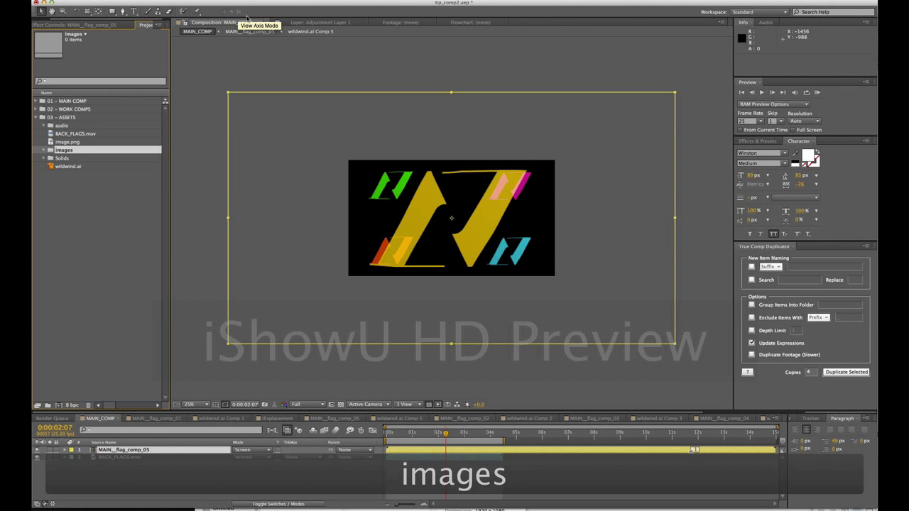
click(67, 142)
super+click(69, 166)
drag(73, 144, 64, 150)
- Move BACK_FLAGS.mov into the renders folder under 02 - WORK COMPS
click(74, 134)
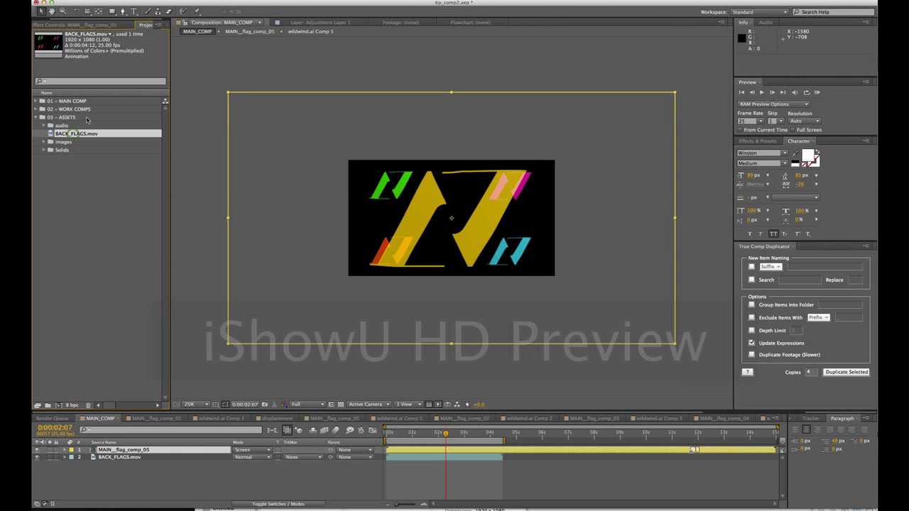
click(37, 109)
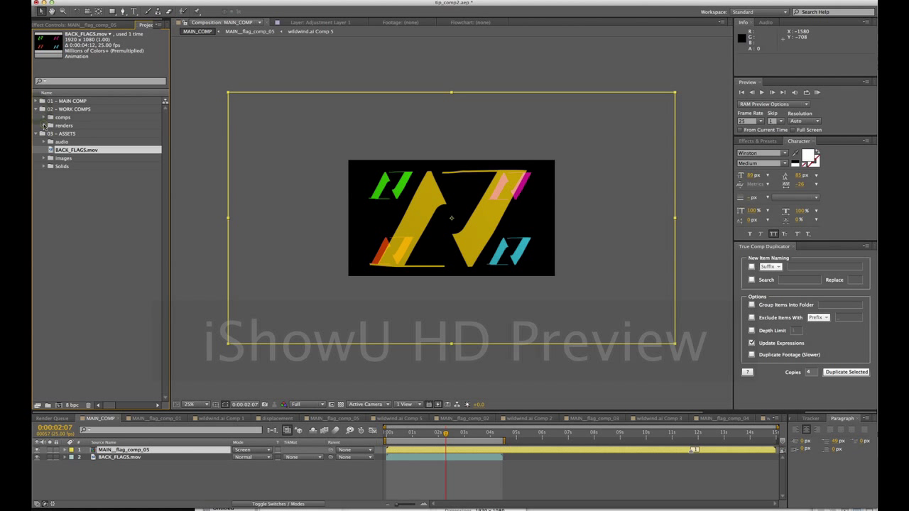
click(44, 125)
drag(67, 184, 39, 126)
- Collapse renders, 02 - WORK COMPS and 03 - ASSETS, then expand 01 - MAIN COMP and select MAIN_COMP
click(45, 126)
click(36, 109)
click(36, 117)
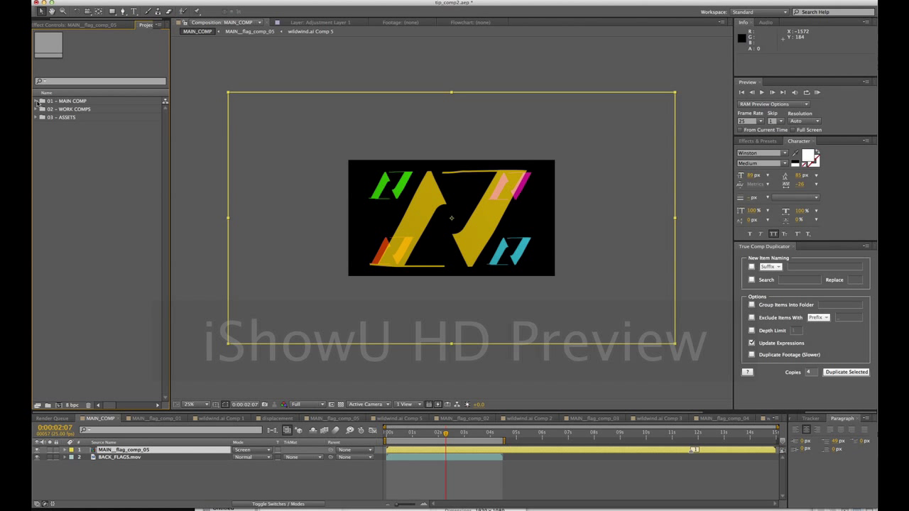
click(65, 101)
click(36, 101)
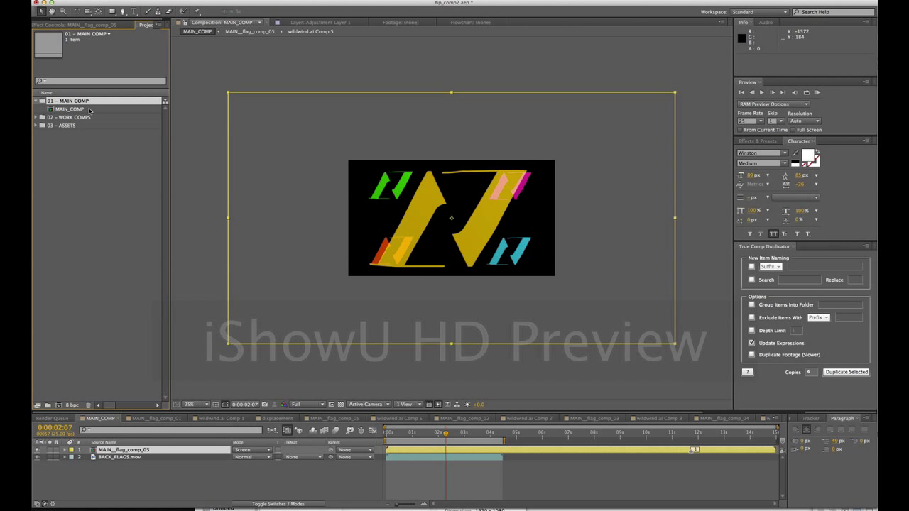
click(89, 110)
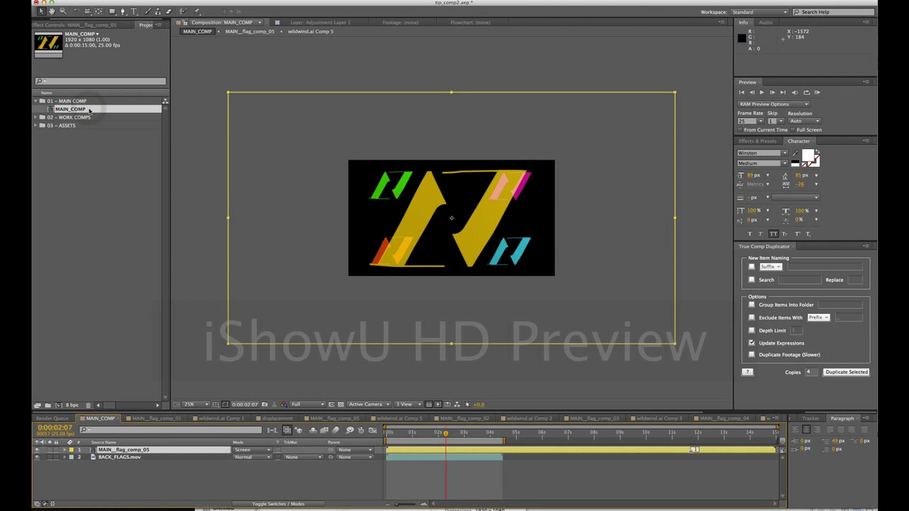